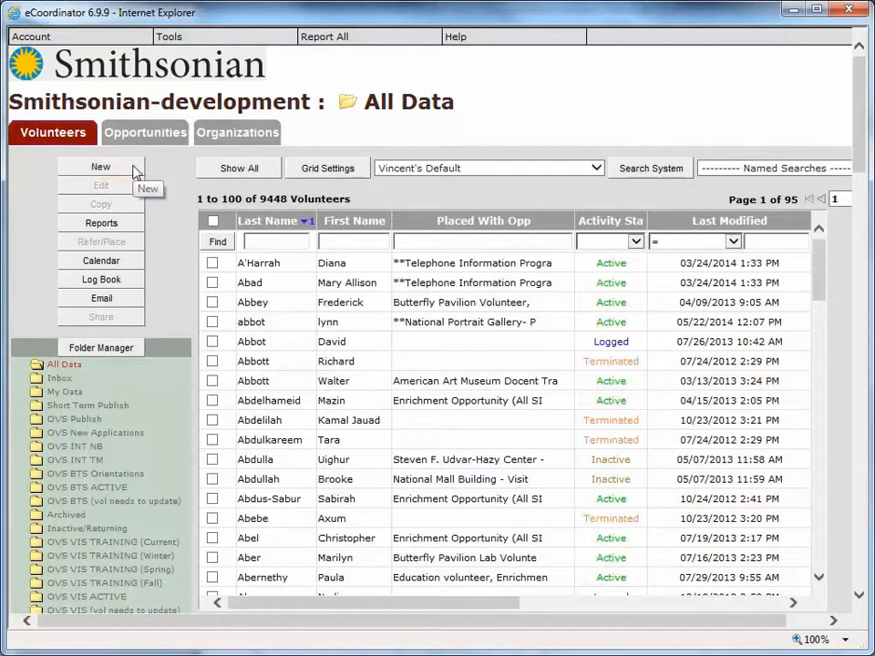
- Start a new volunteer profile from the Volunteers panel
click(134, 172)
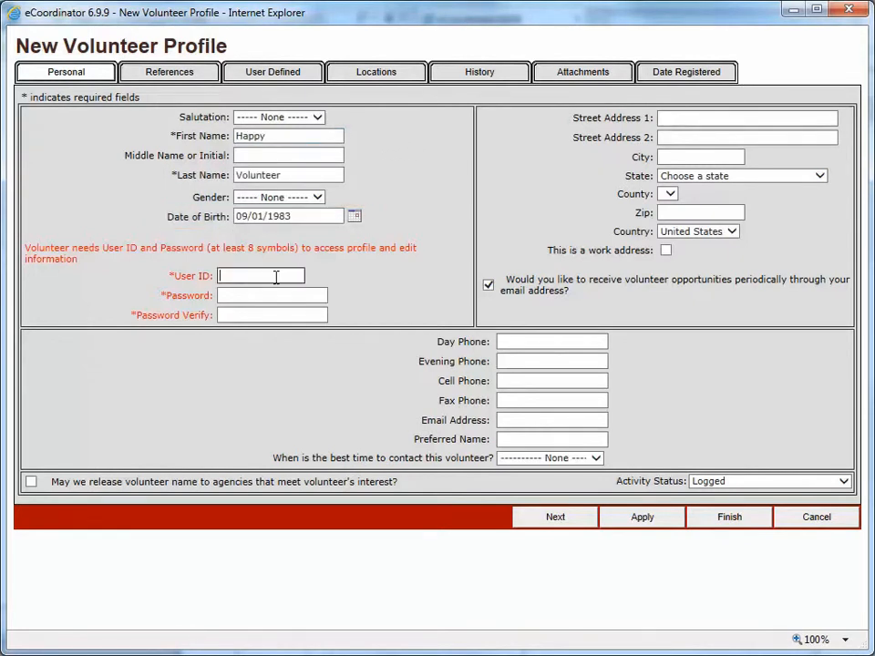
- Enter the volunteer's user ID and account password, repeating the password to confirm it
click(276, 277)
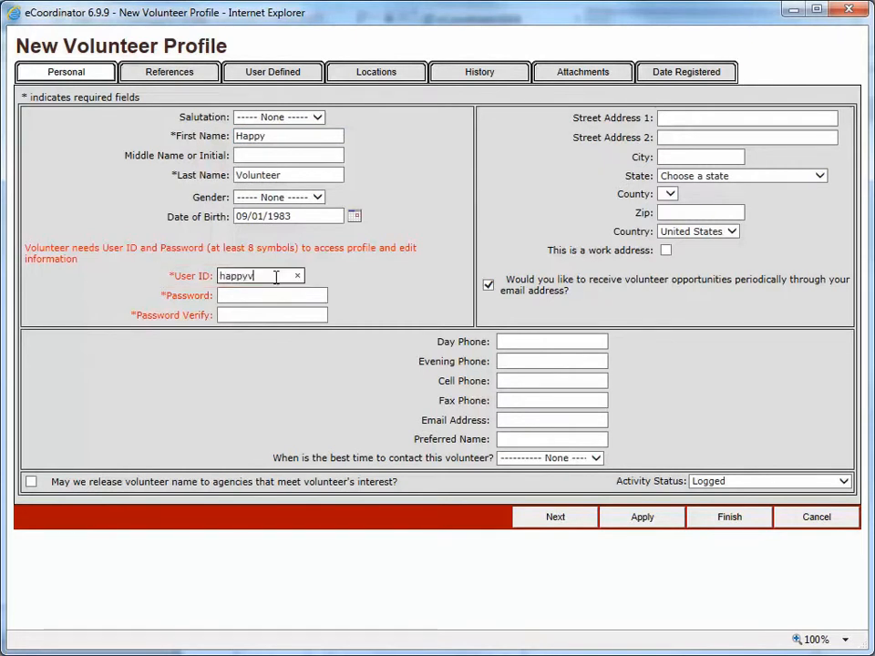
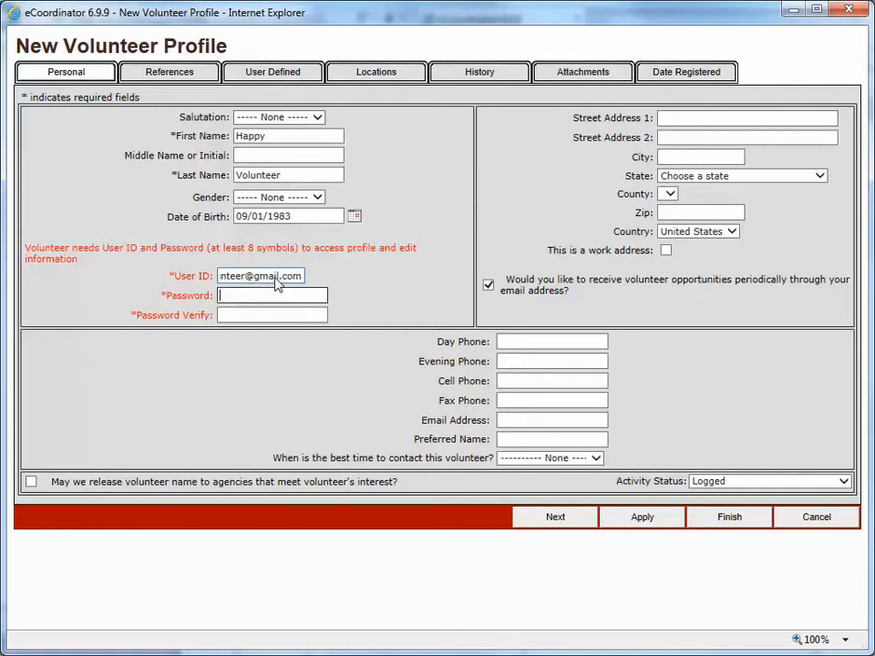
text(••••••)
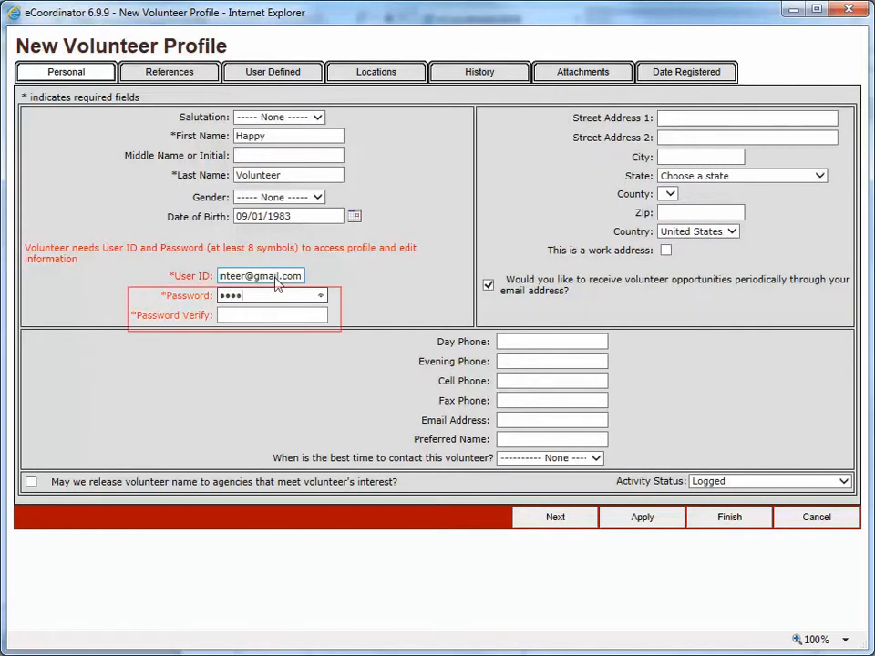
text(rd1)
key(Tab)
text(password1)
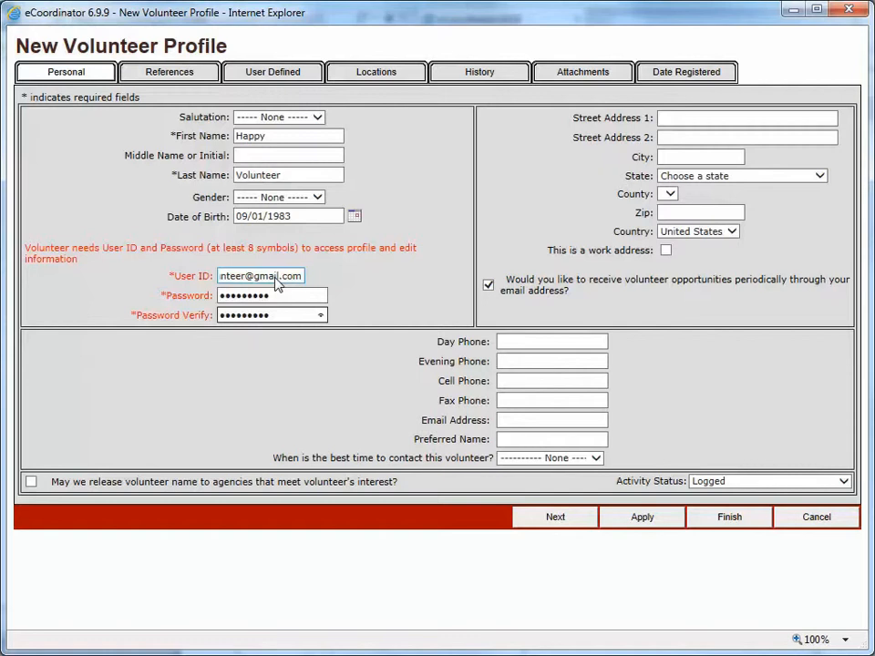
click(678, 120)
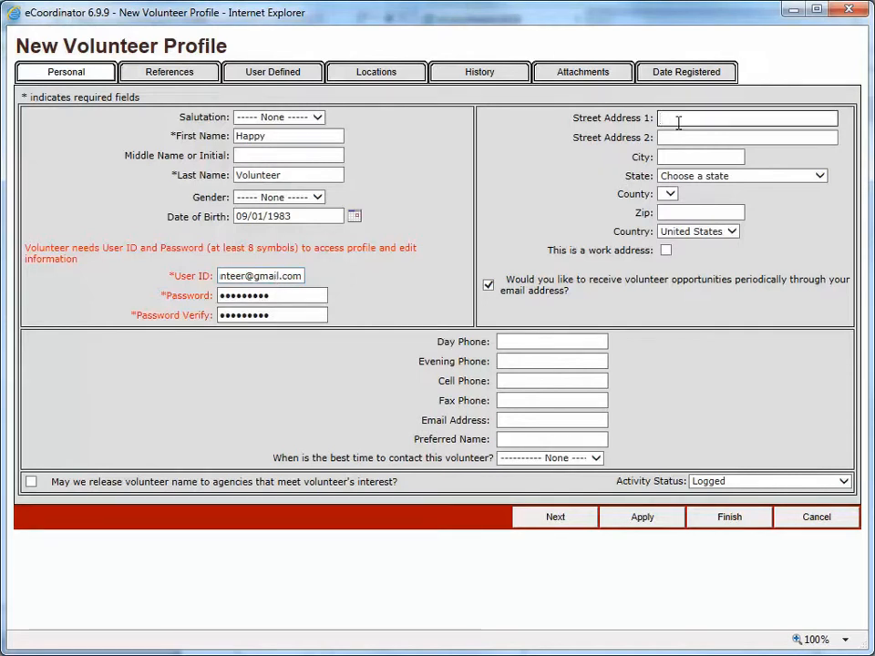
- Enter the street address and city, set the state to Dist. of Columbia, and add the ZIP code
text(777 Happy B)
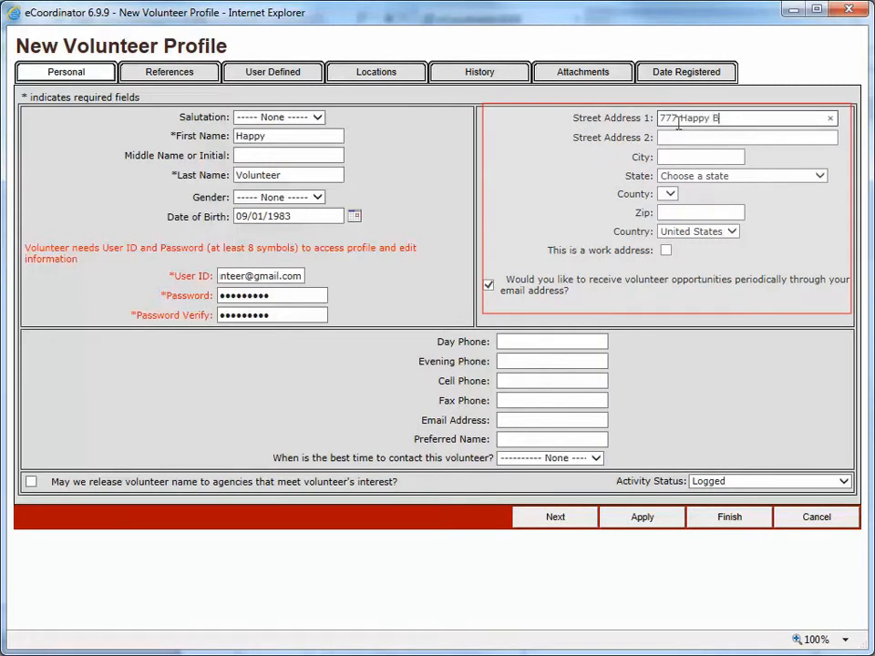
text(oulevard)
key(Tab)
key(Tab)
text(HappyLand)
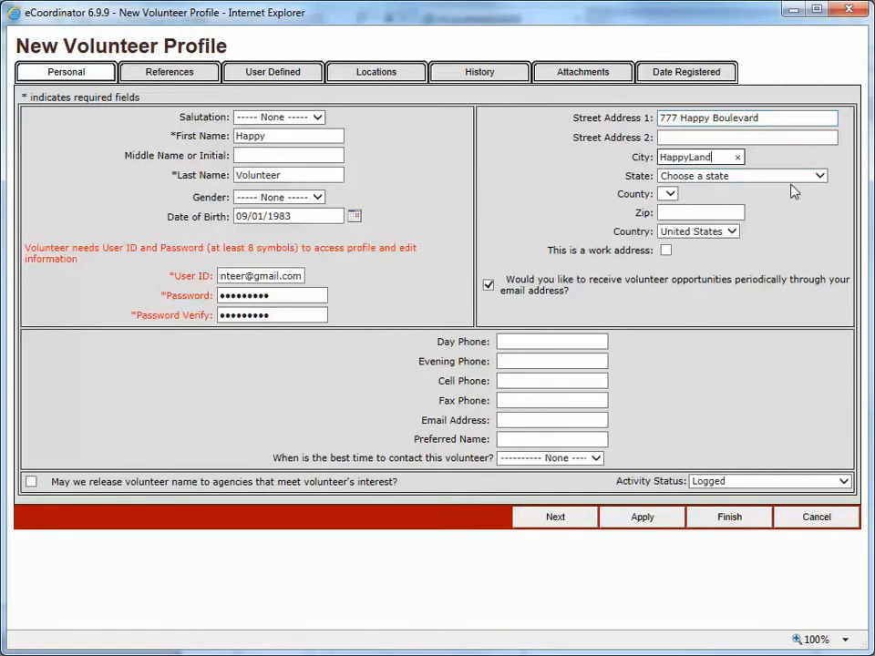
click(818, 178)
click(739, 311)
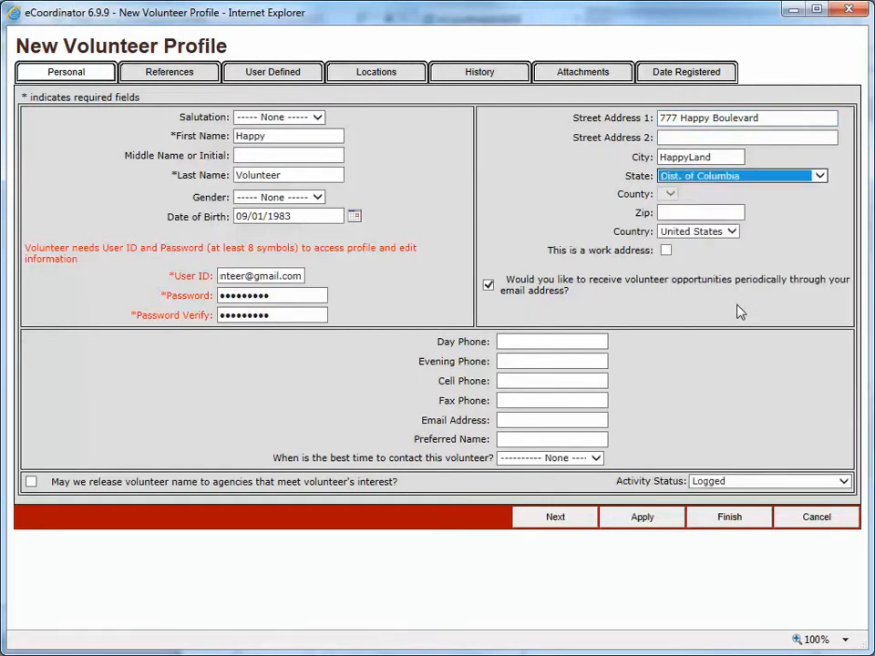
click(689, 210)
text(22)
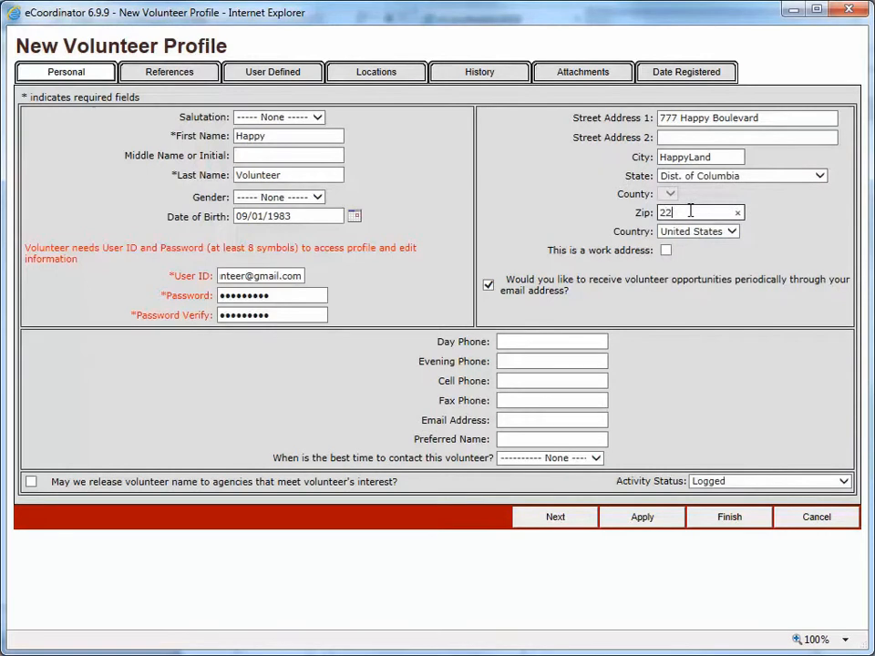
text(222)
- Change Activity Status from Logged to Active and switch to References
click(844, 482)
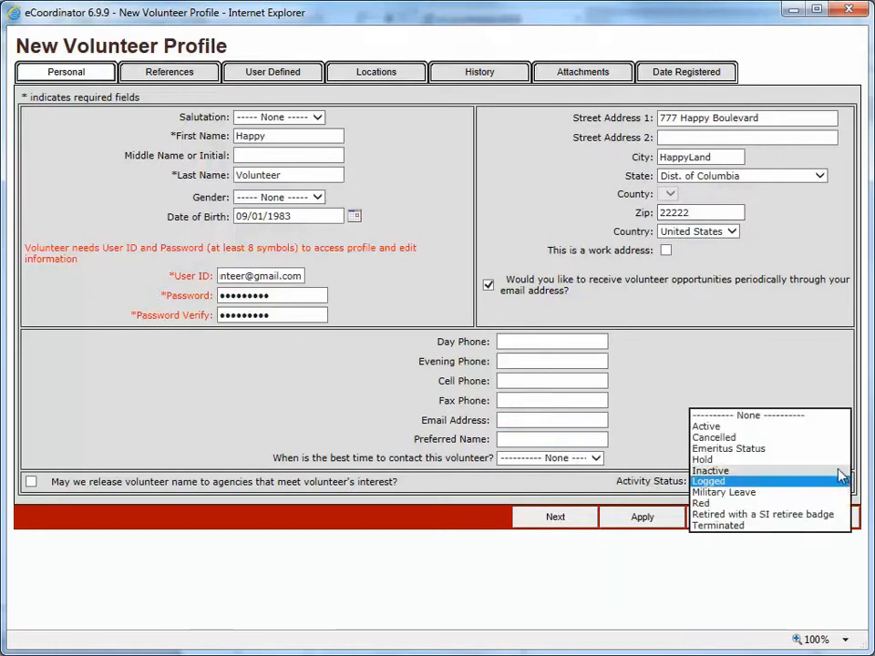
click(828, 435)
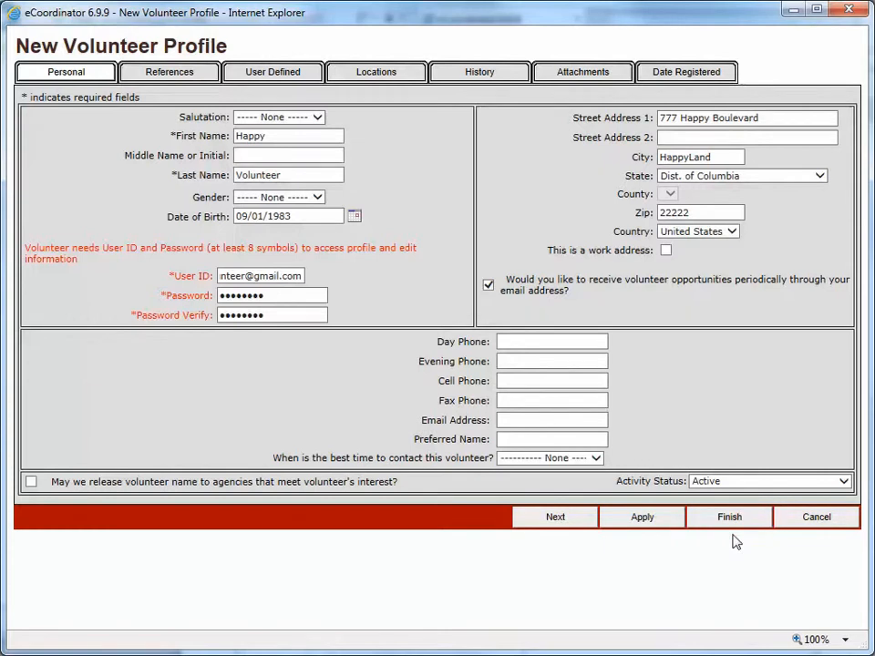
click(201, 81)
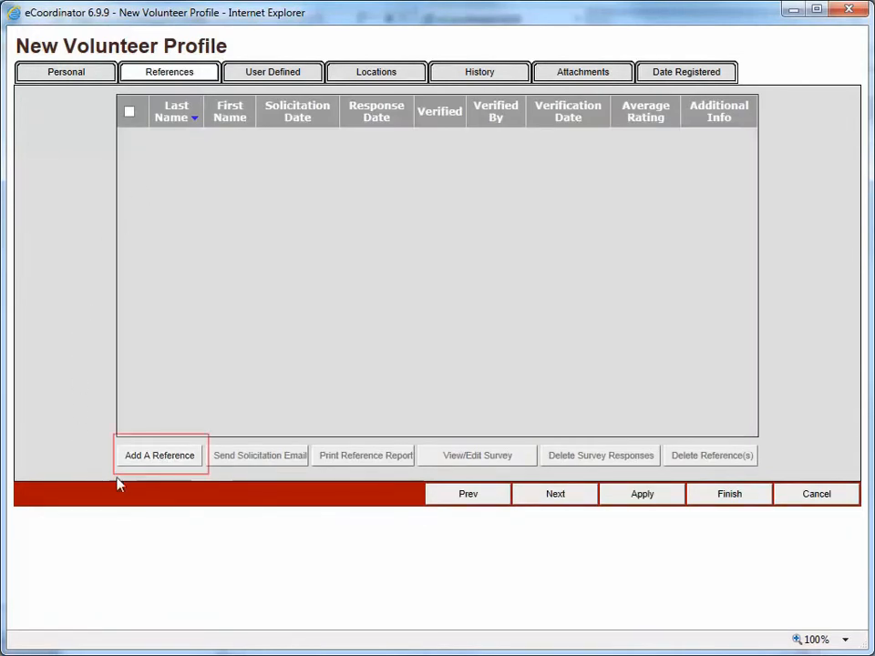
- Add a reference with the reference's last name, first name and e-mail address
click(181, 457)
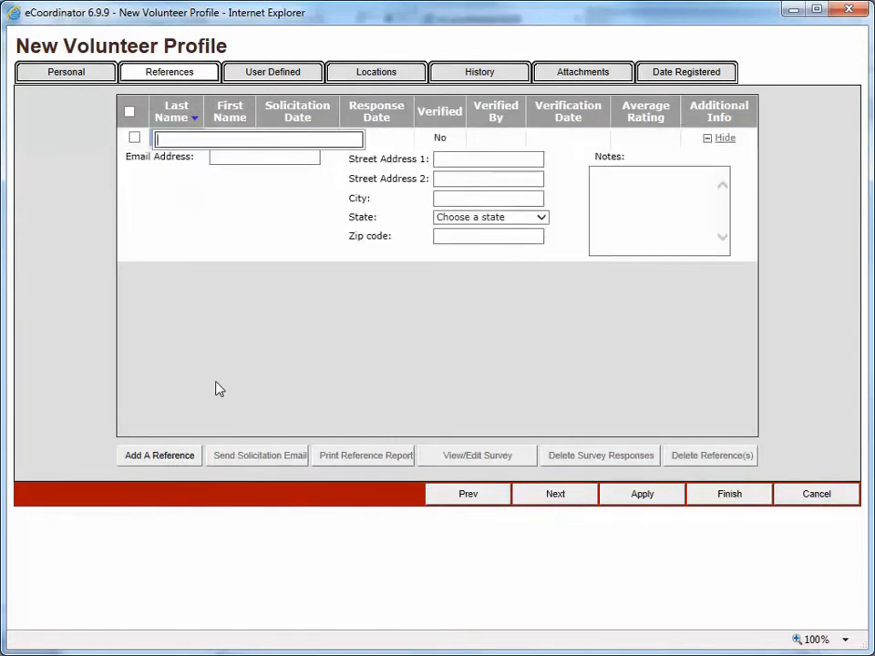
text(Grumpy)
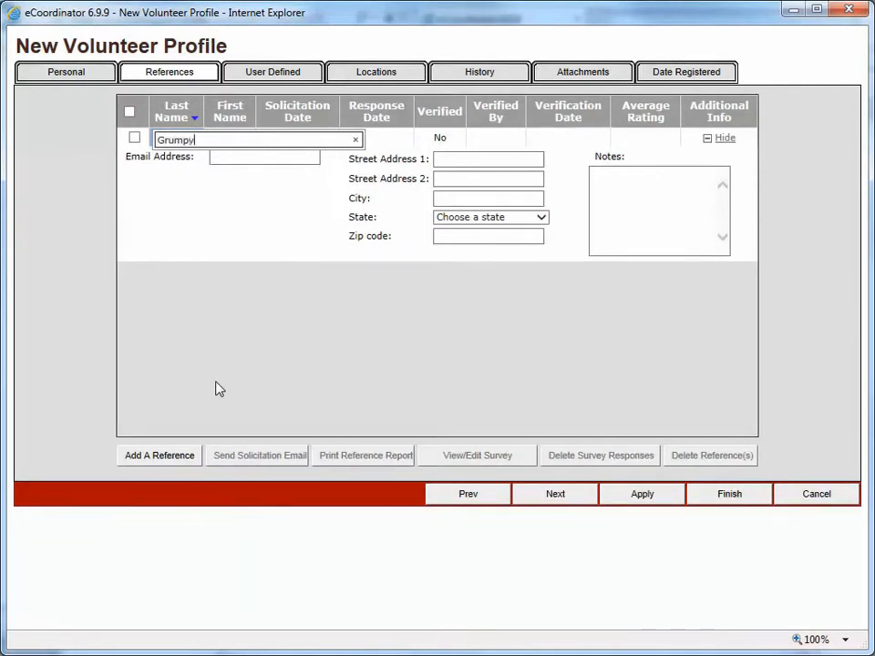
key(Tab)
text(Volunteer)
key(Tab)
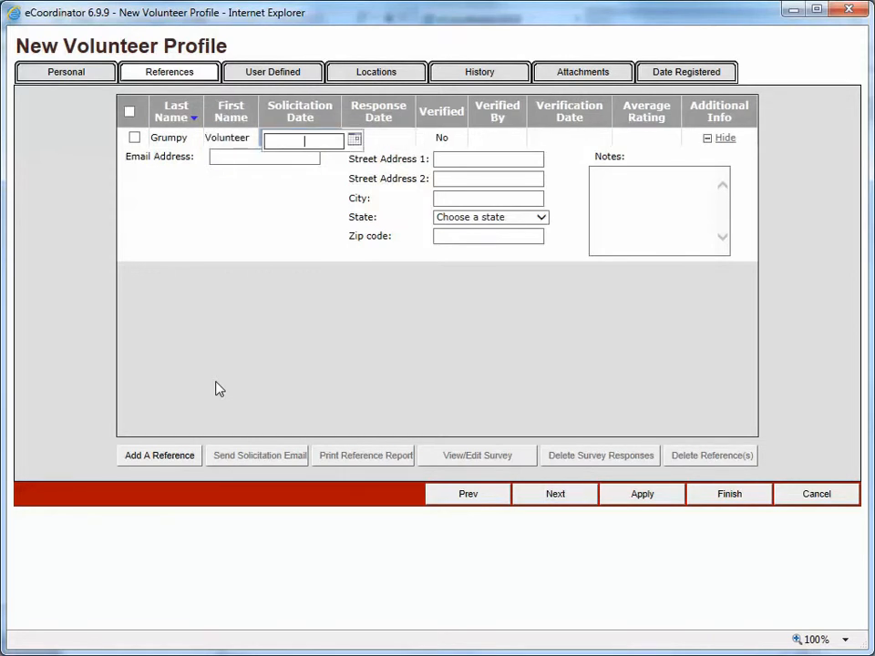
click(236, 156)
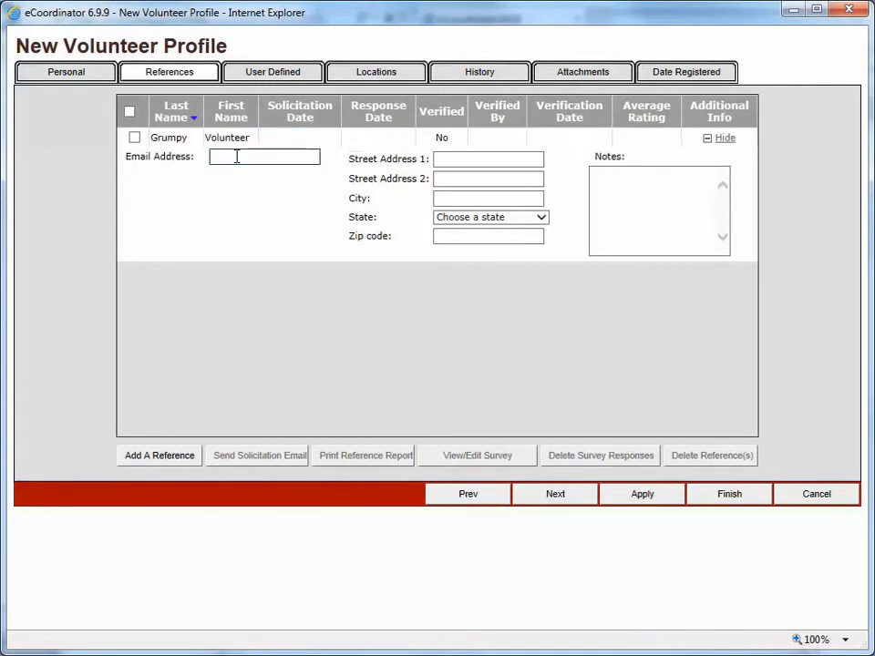
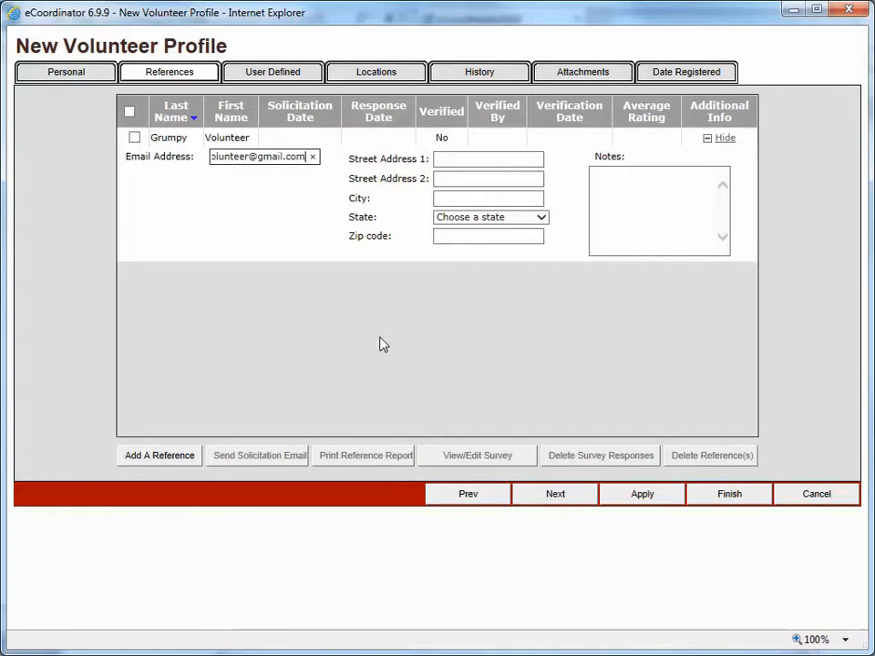
- Save the profile with Apply, then send the selected reference a solicitation email
click(626, 502)
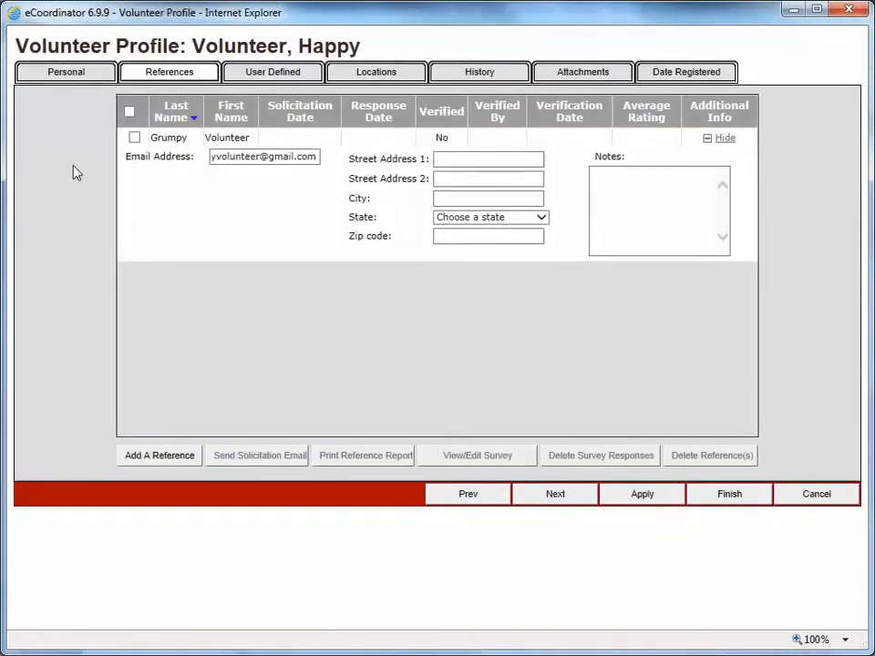
click(134, 138)
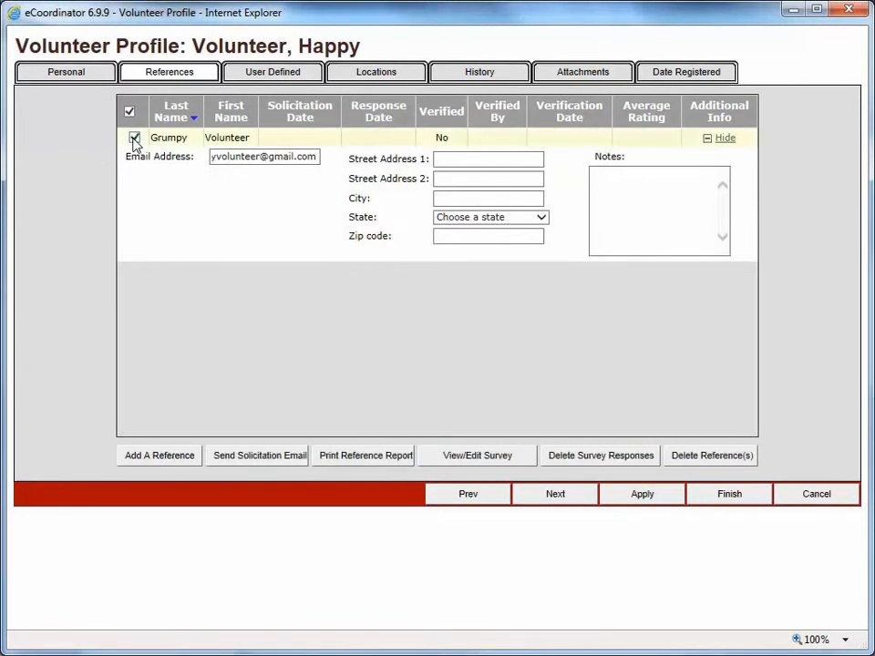
click(303, 463)
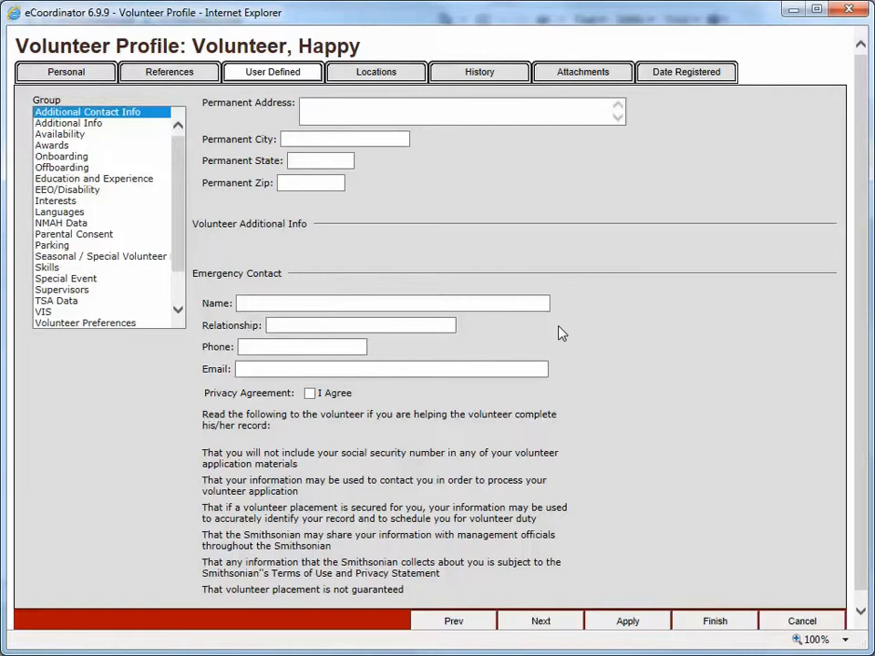
- View the Additional Info group, then the Education and Experience questions
click(124, 124)
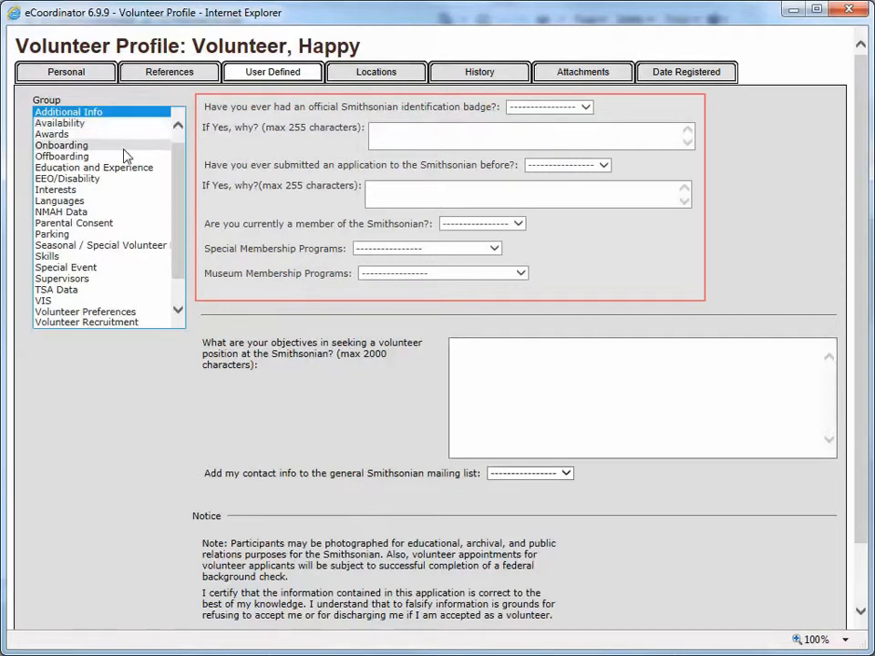
click(126, 172)
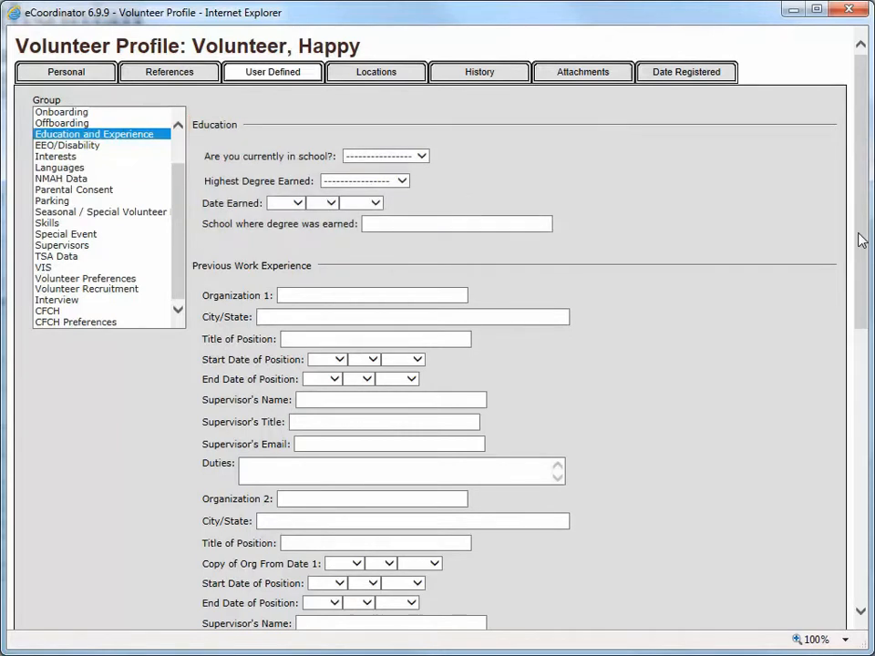
- Scroll through the Previous Work Experience and Languages questions, then select the Supervisors group
drag(861, 239, 861, 301)
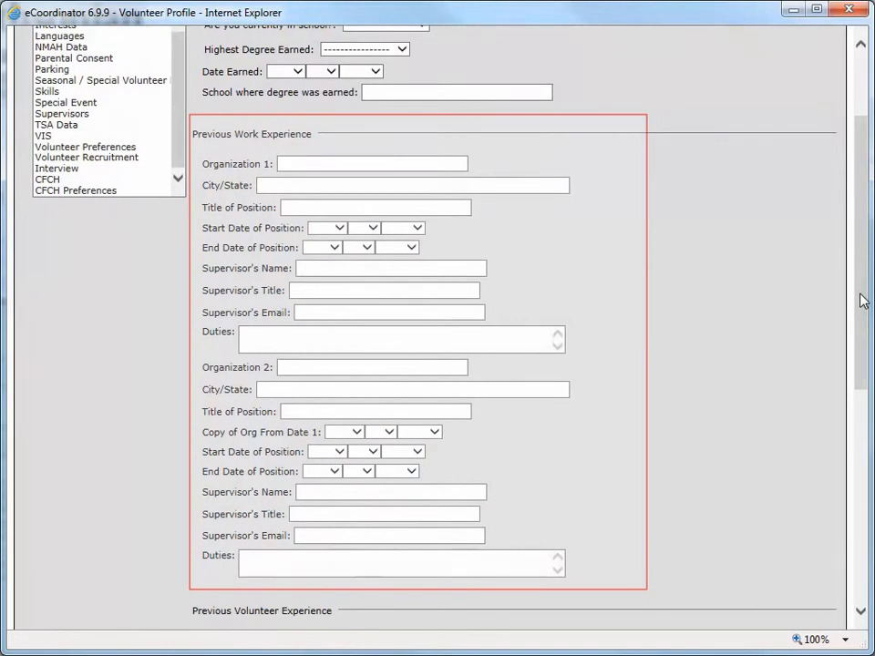
mouse_move(861, 300)
mouse_down()
mouse_move(856, 510)
mouse_move(851, 498)
mouse_up()
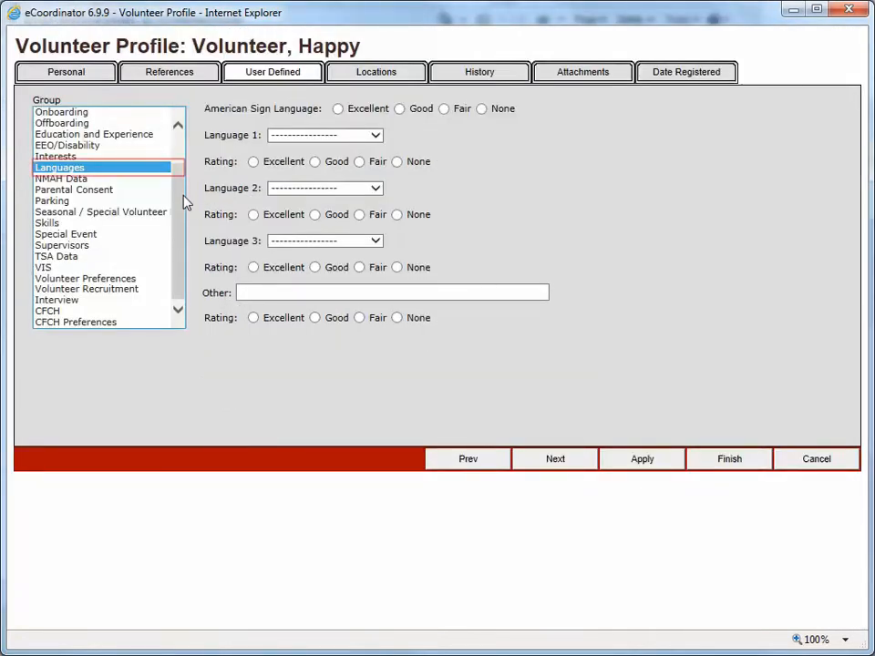
click(151, 248)
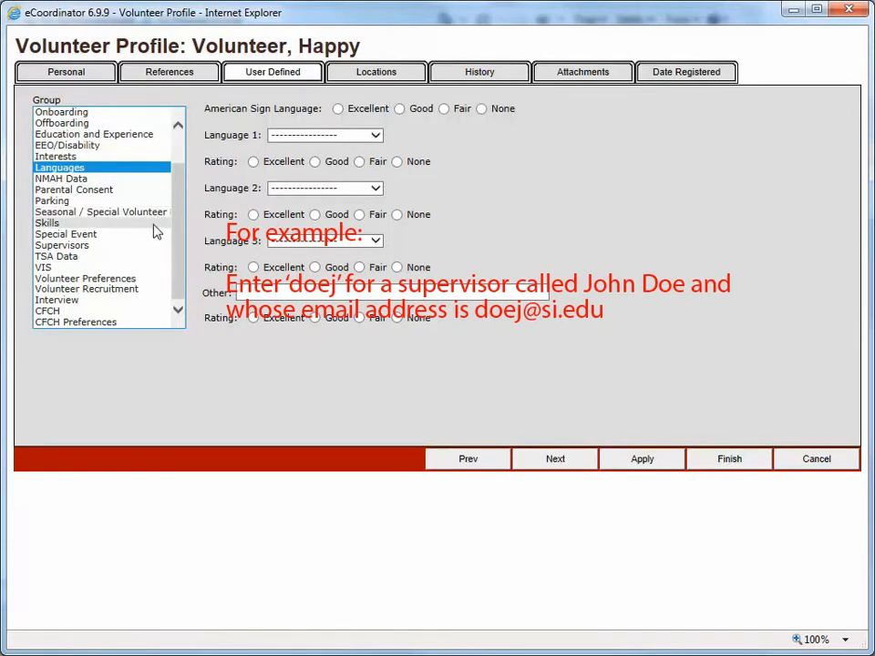
click(151, 251)
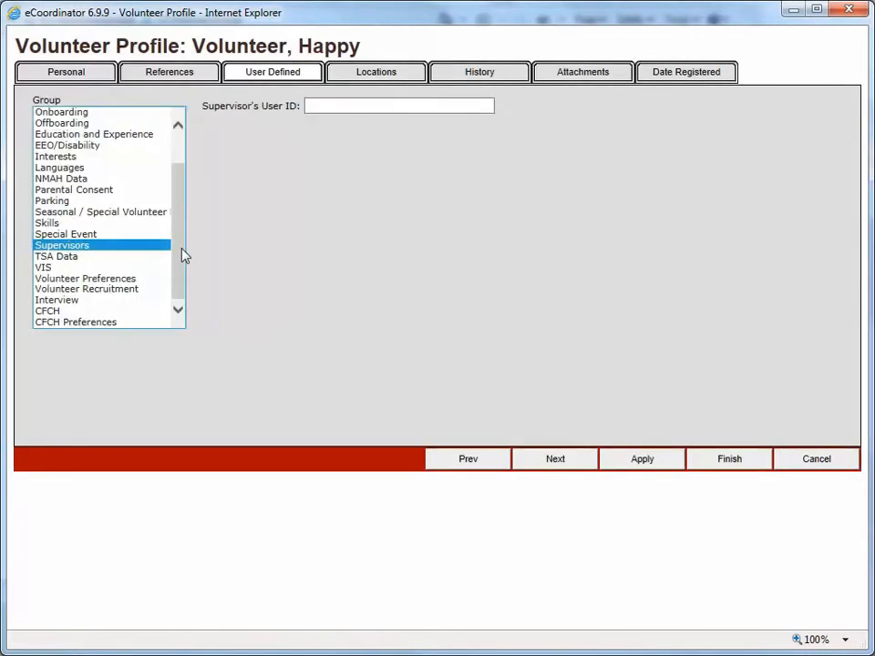
- Review the VIS and Interview groups, then move on to the Locations page
click(143, 269)
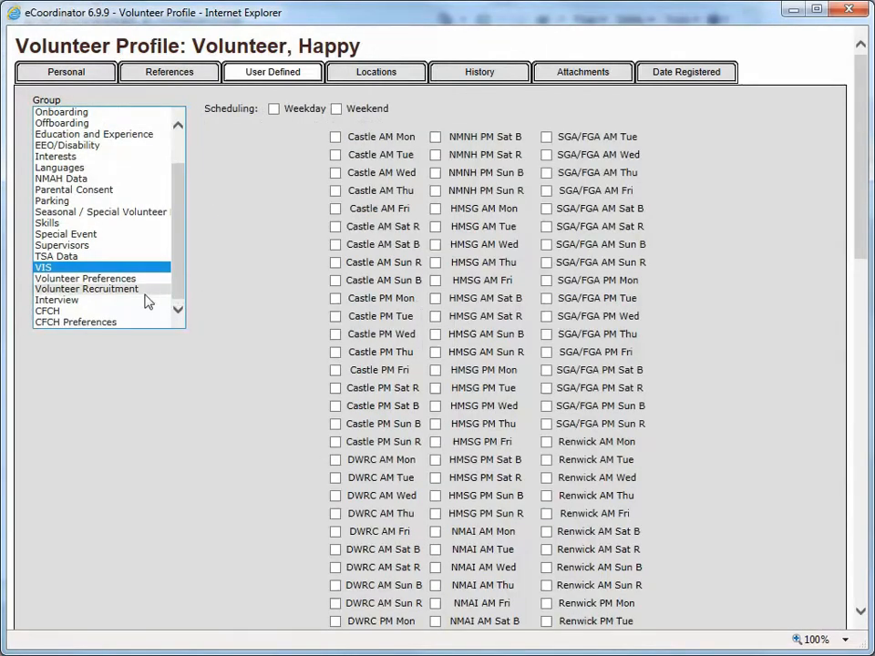
click(122, 304)
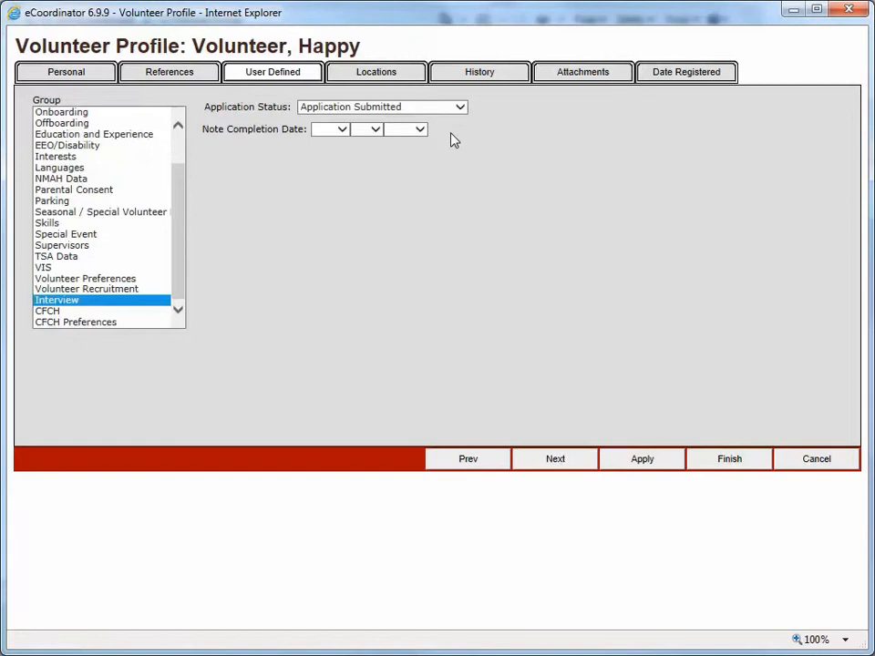
click(424, 83)
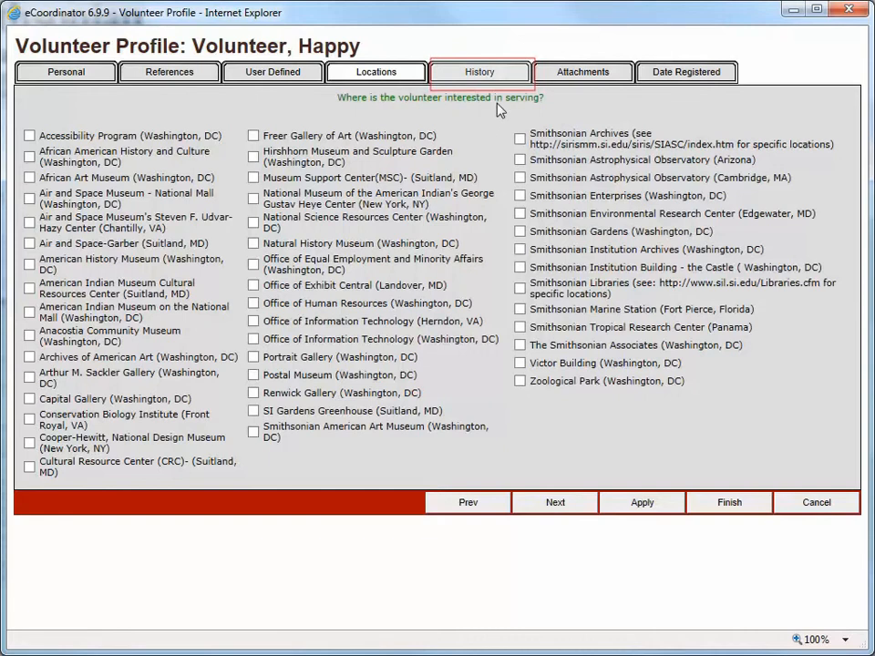
- Show the profile's History log of dated changes
click(506, 82)
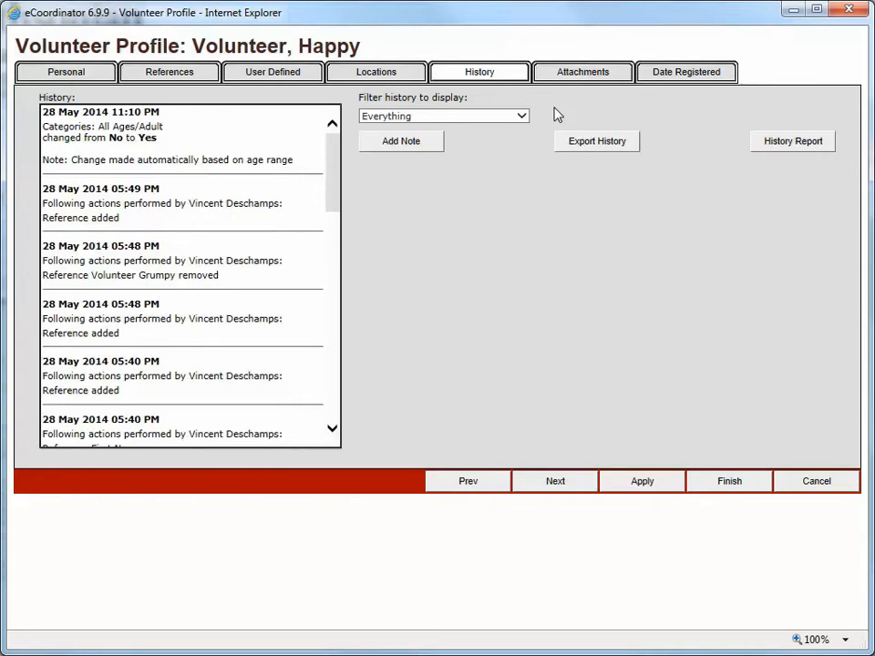
- Keep the history filter on Everything, open and close Add Note, then review the attachments: Resume, Registration Ppwk, SD 208 - Appendix A, Castle Docent
click(522, 117)
click(522, 118)
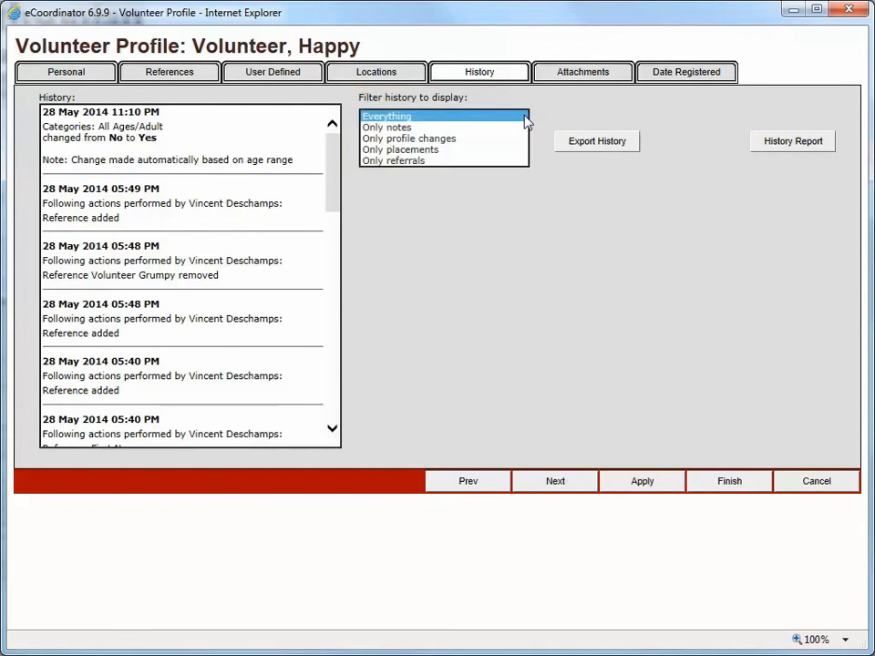
click(532, 114)
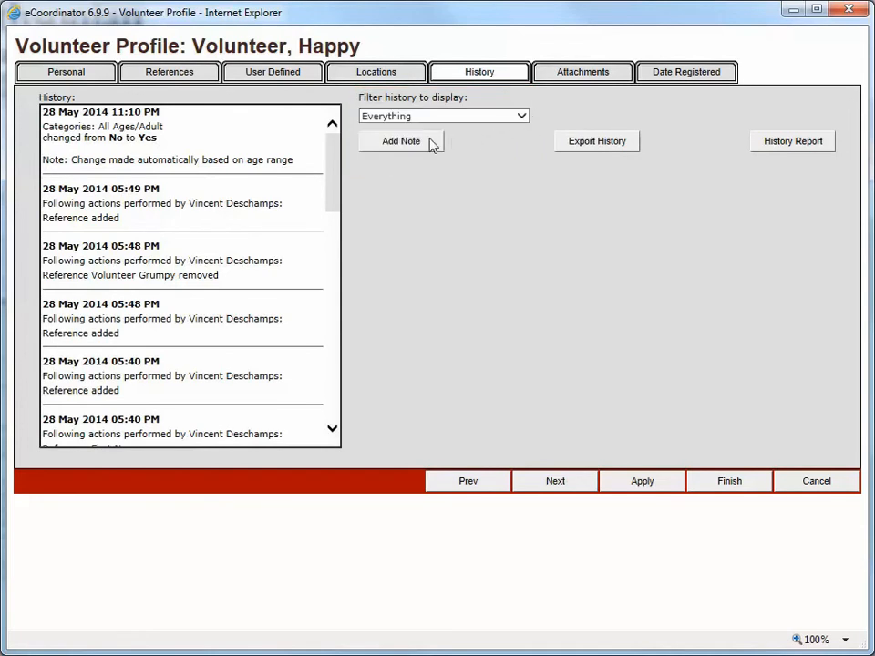
click(432, 143)
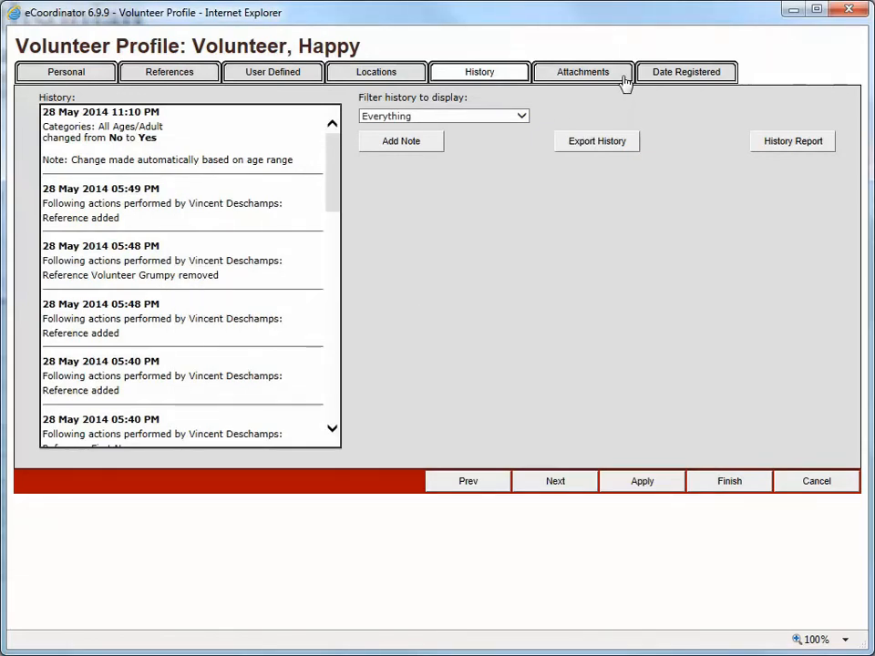
click(583, 73)
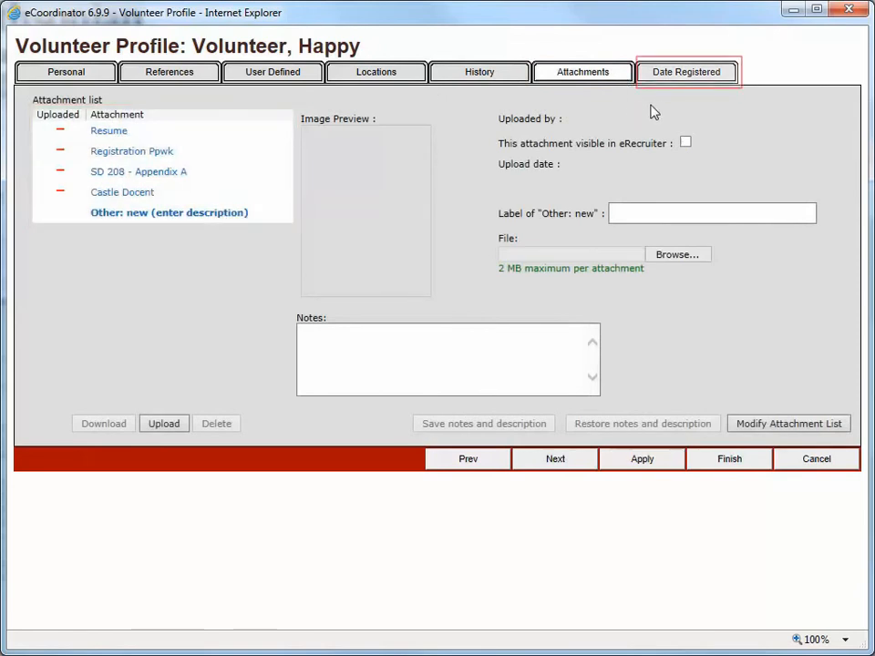
- View the Date Registered tab: registration date 05/28/2014, blank interview date, no trainings ticked
click(705, 78)
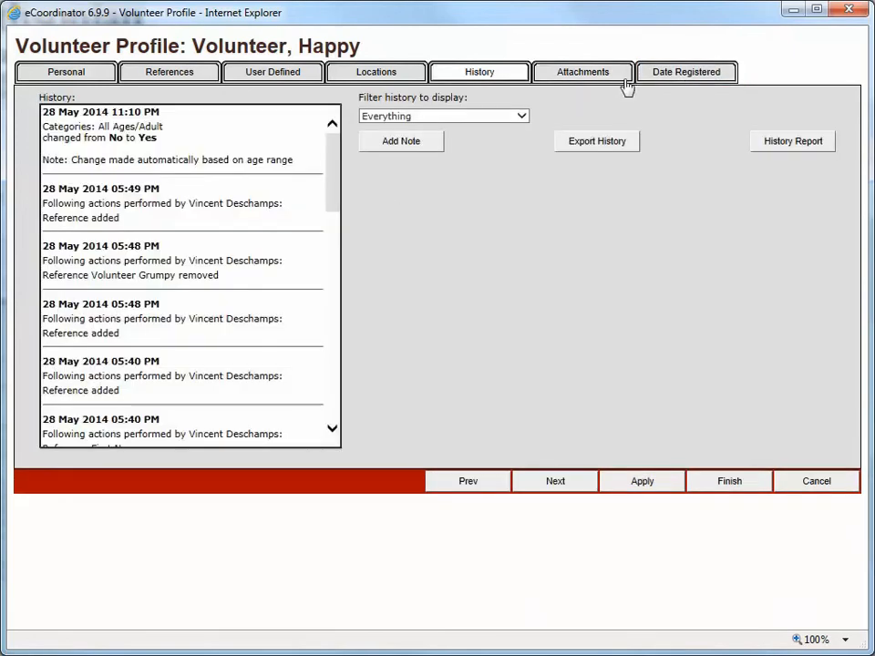
click(697, 76)
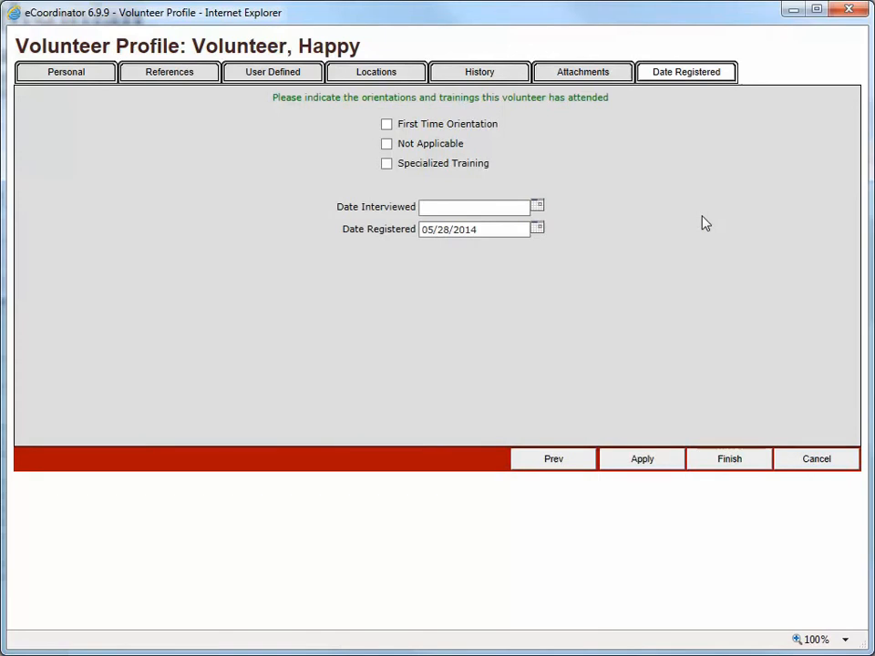